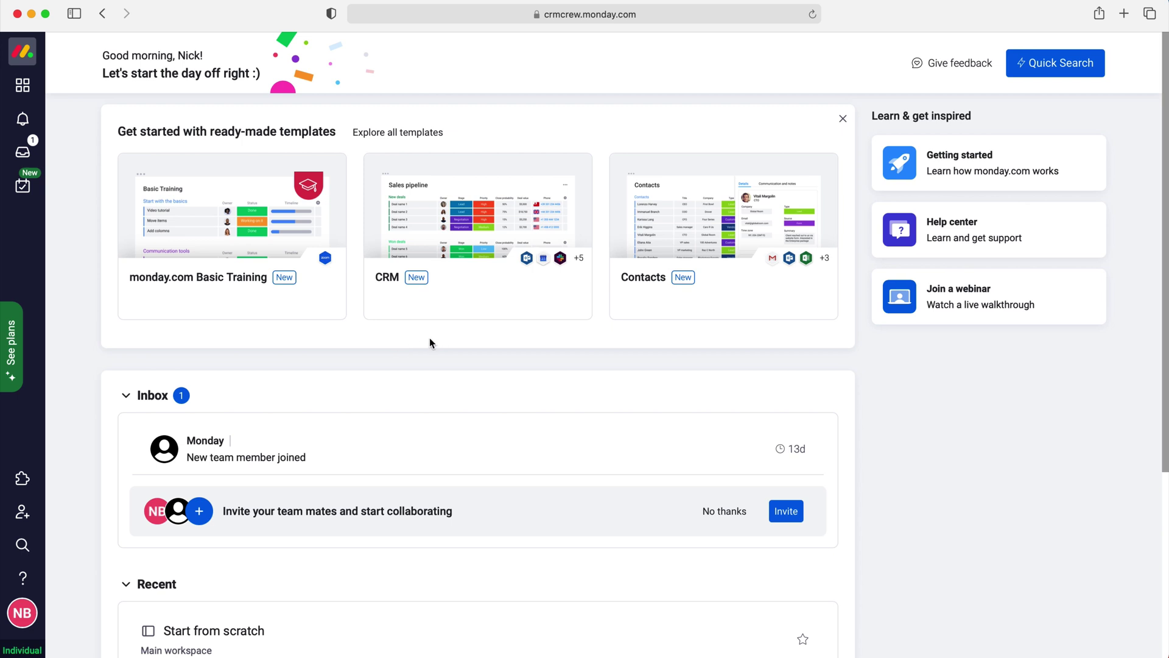
Step: Open the 'Start from scratch' board from the left-sidebar Workspaces icon
click(22, 86)
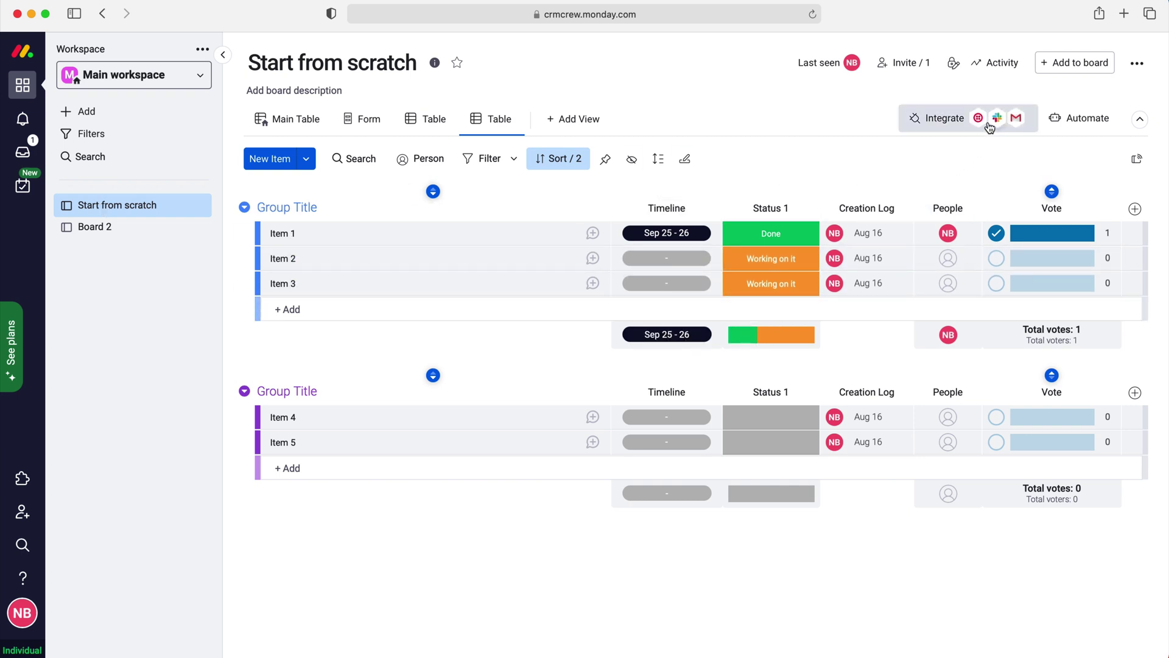
Step: Open the board's Activity Log panel from the header
click(998, 66)
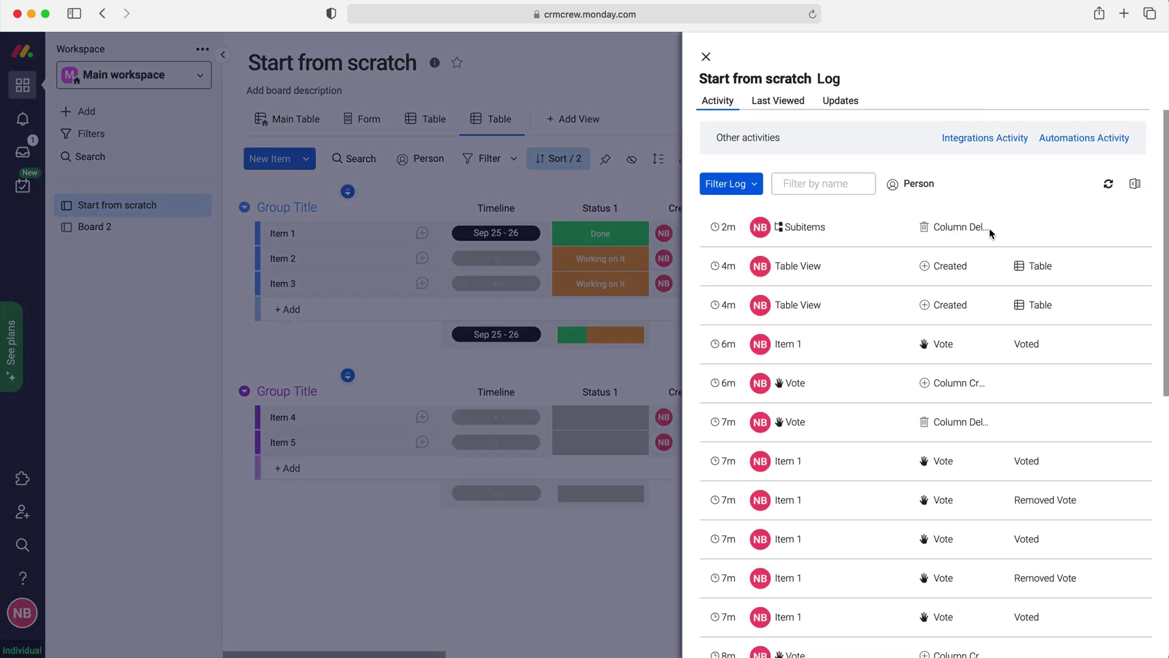
scroll(981, 225, down, 2)
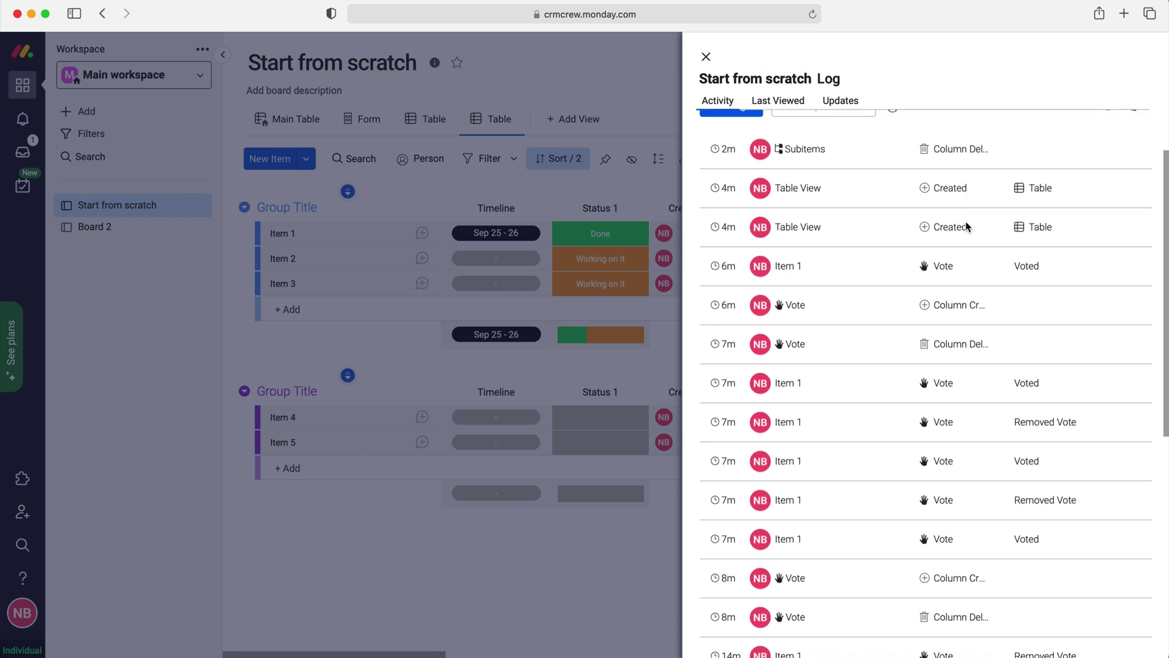
scroll(967, 226, down, 10)
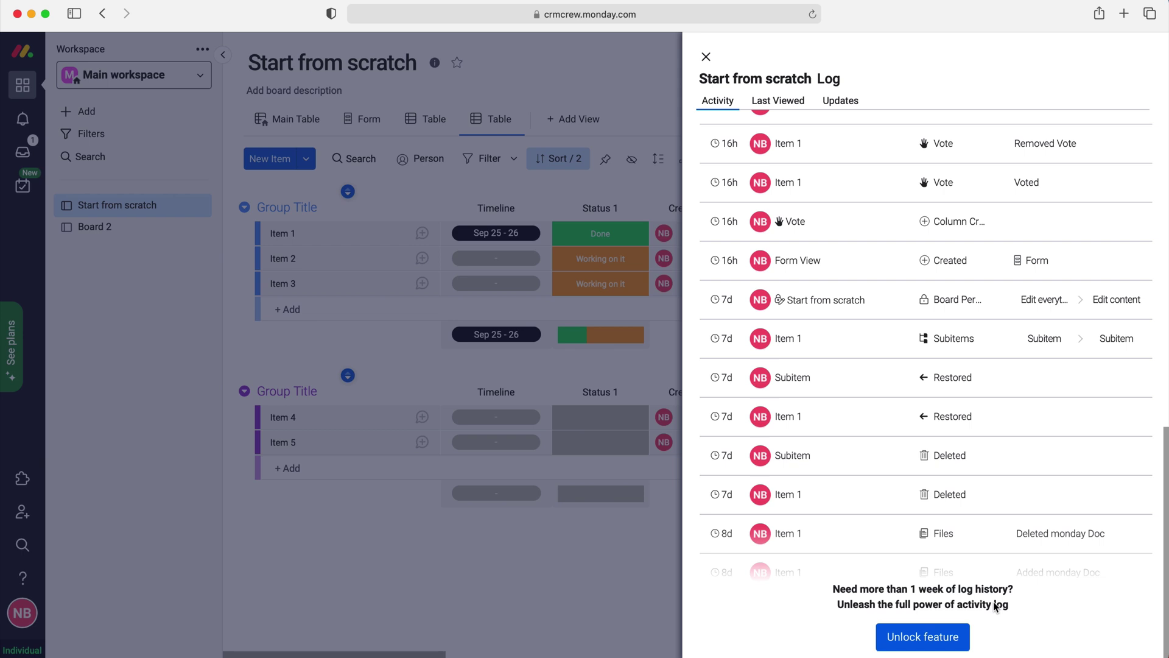
scroll(893, 415, up, 5)
scroll(894, 416, up, 5)
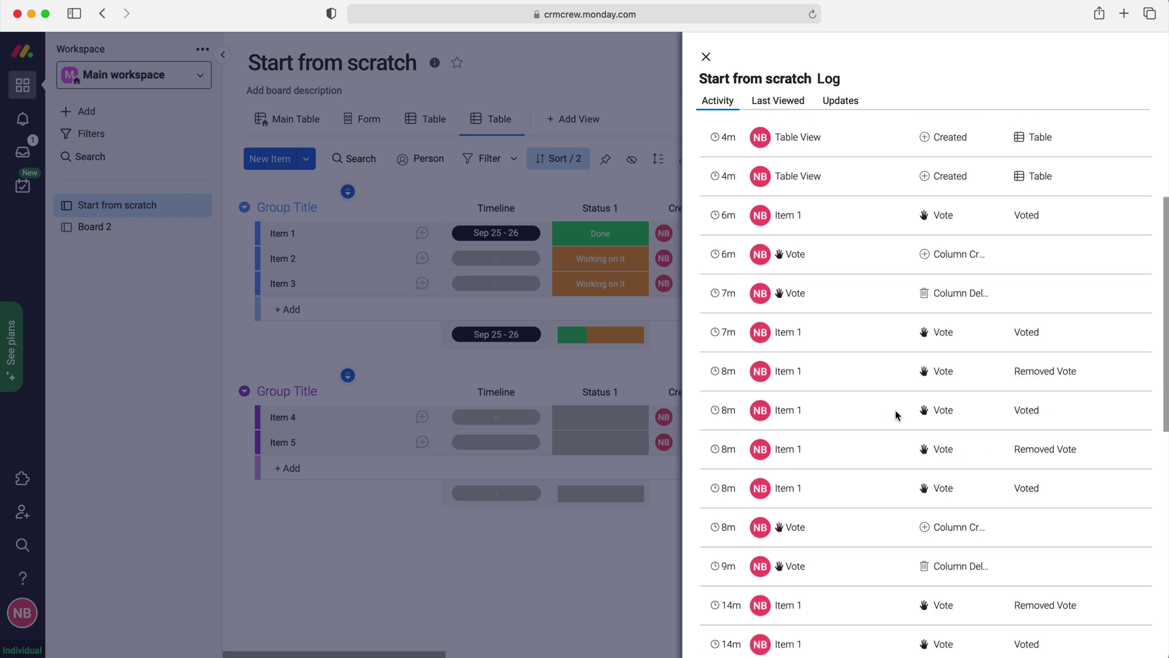
scroll(894, 416, up, 3)
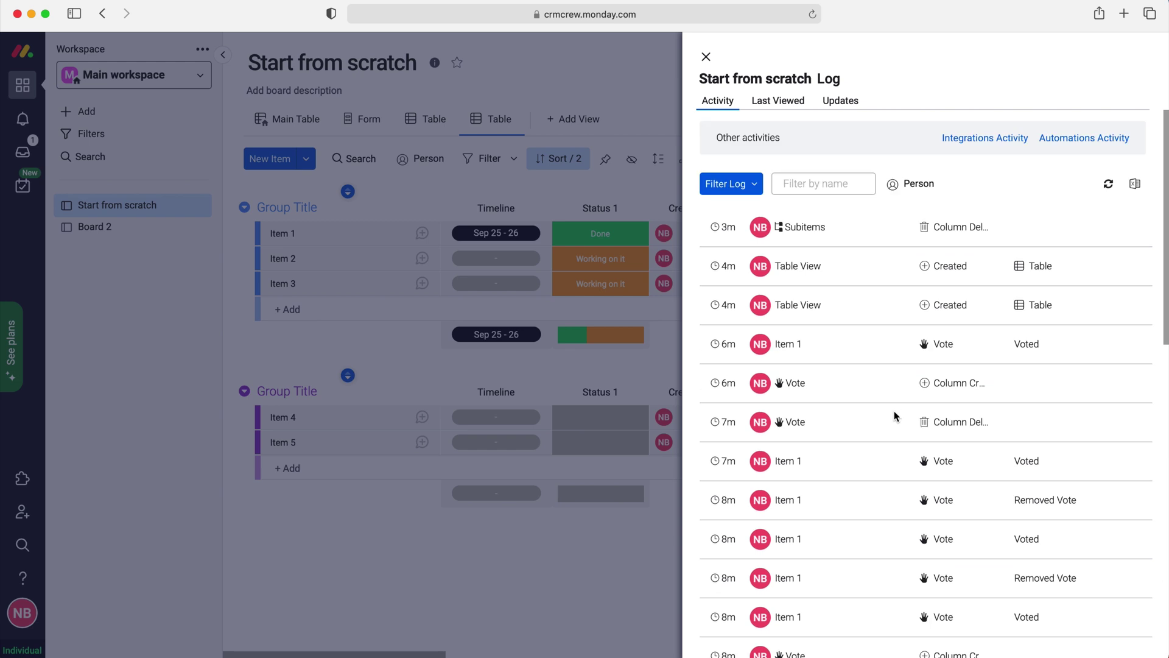
click(757, 187)
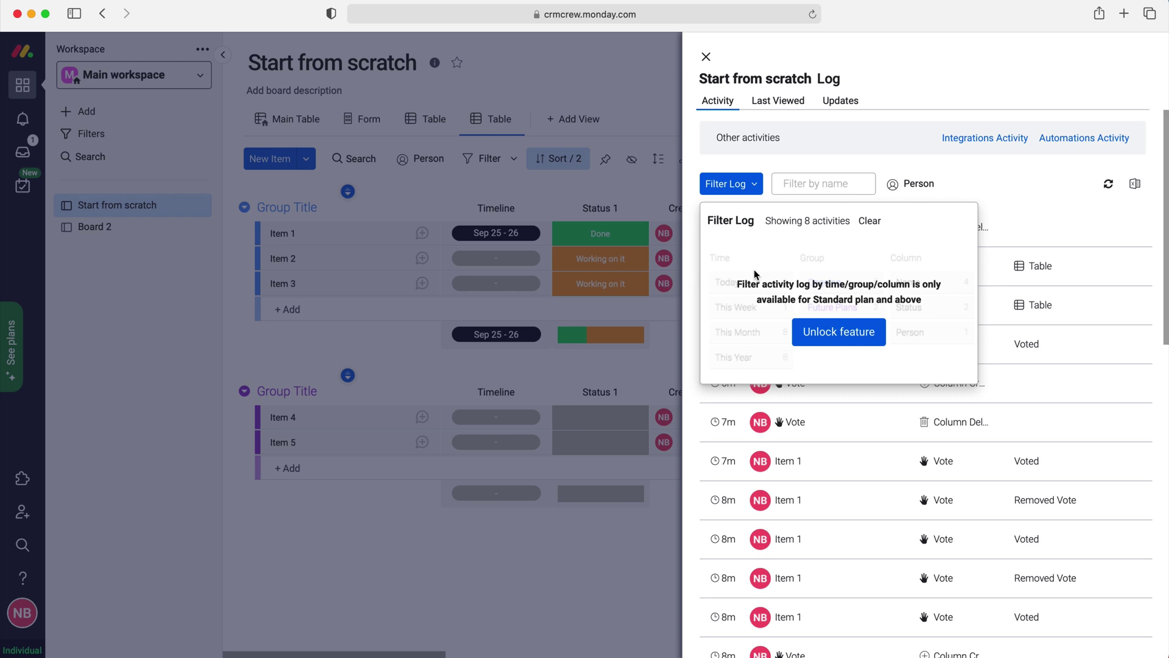
click(961, 115)
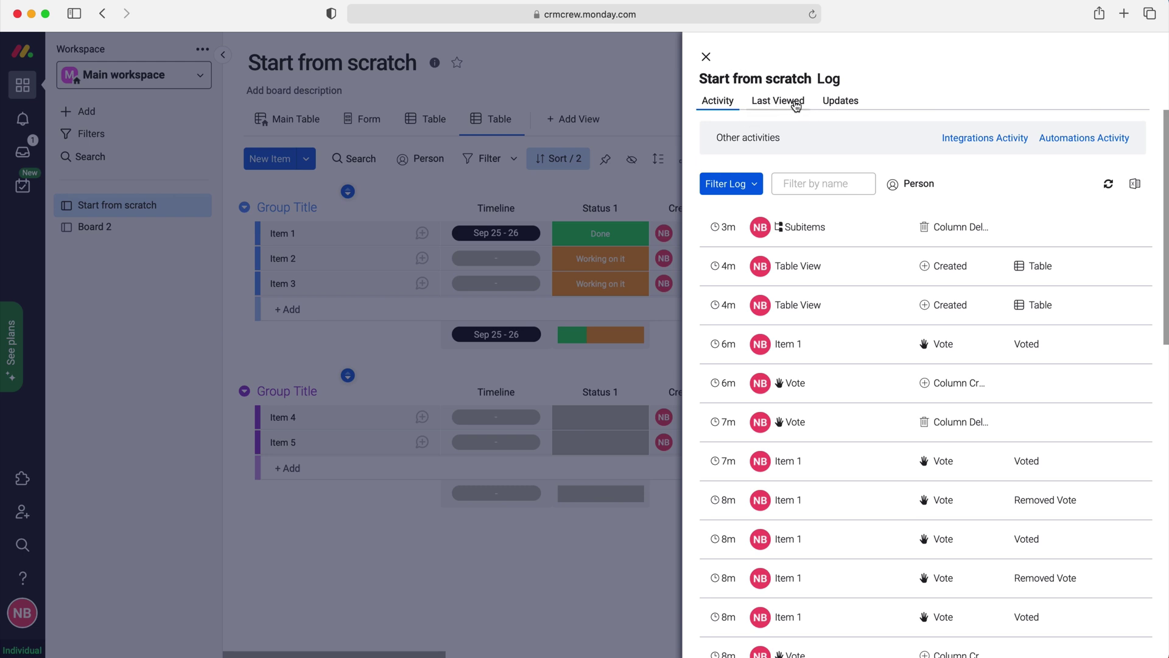
click(790, 103)
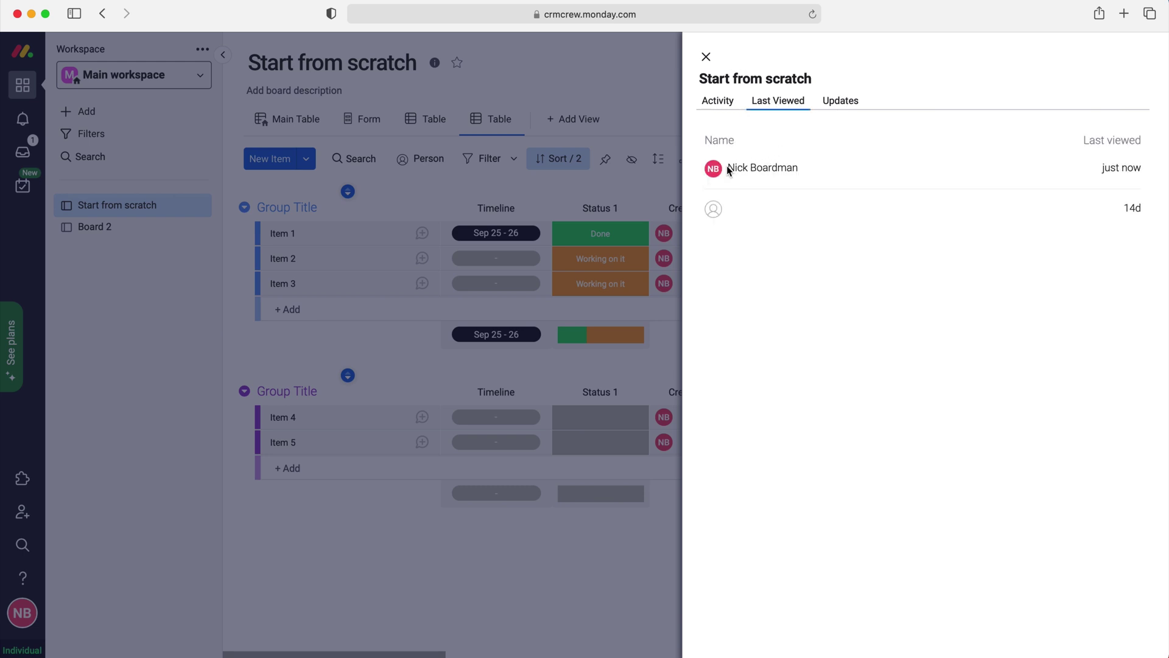
Step: Browse the Last Viewed, Updates and Activity tabs, then close the activity log panel
drag(728, 168, 804, 171)
click(1123, 179)
click(840, 100)
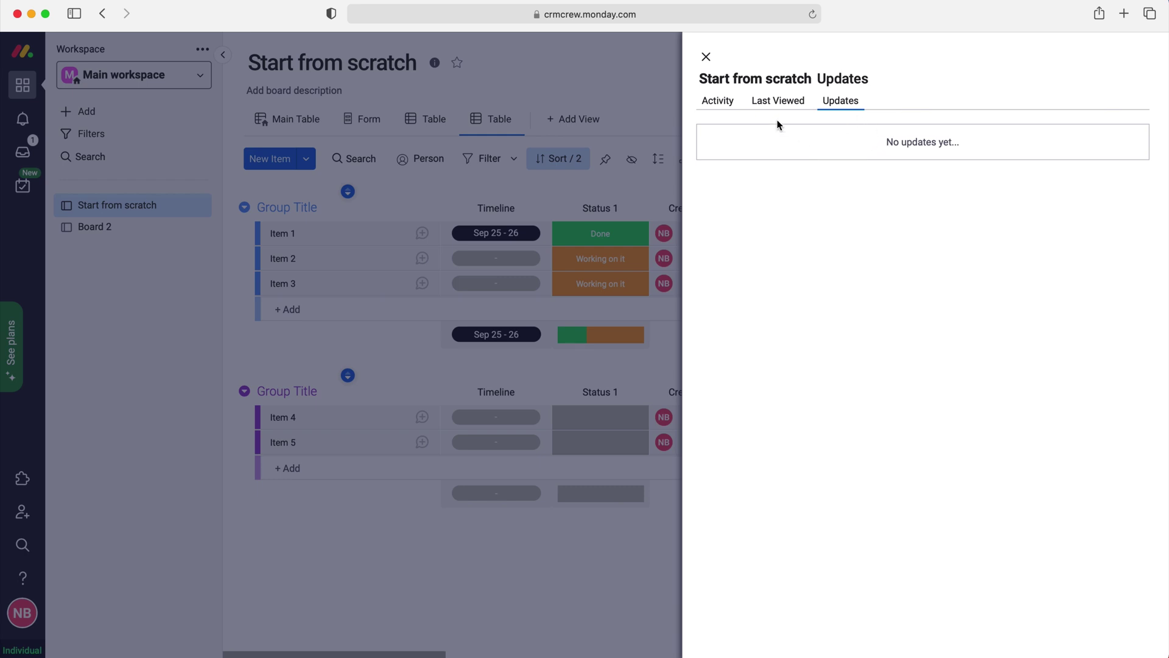
click(718, 101)
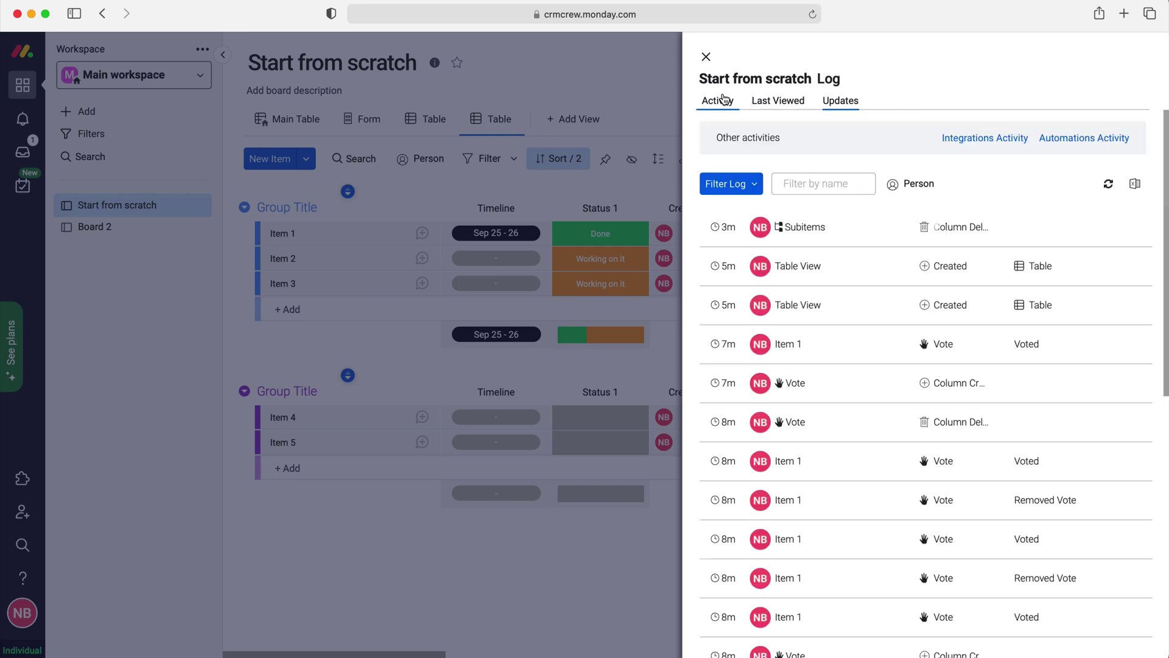
click(708, 60)
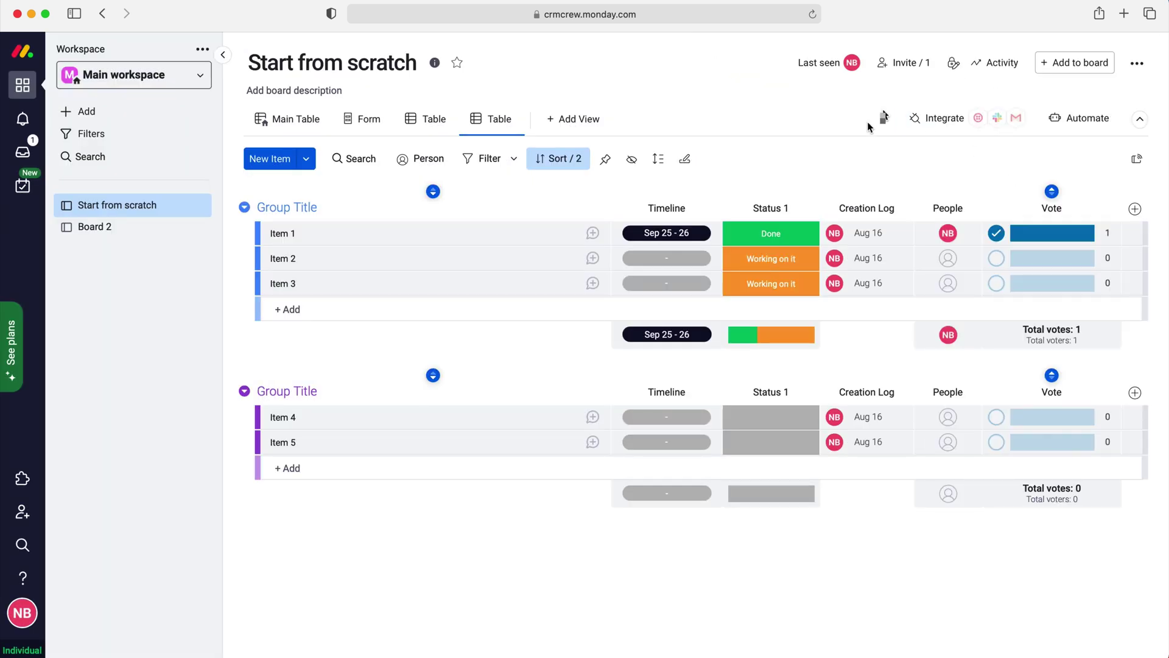